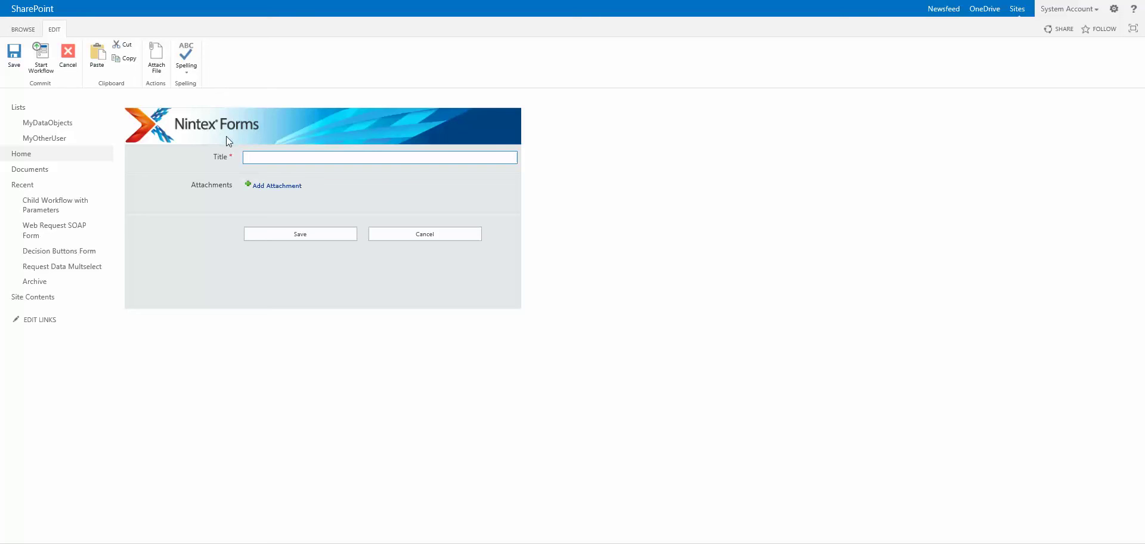
Step: Save a new item titled test13 and reopen it from the list in its edit form
text(test13)
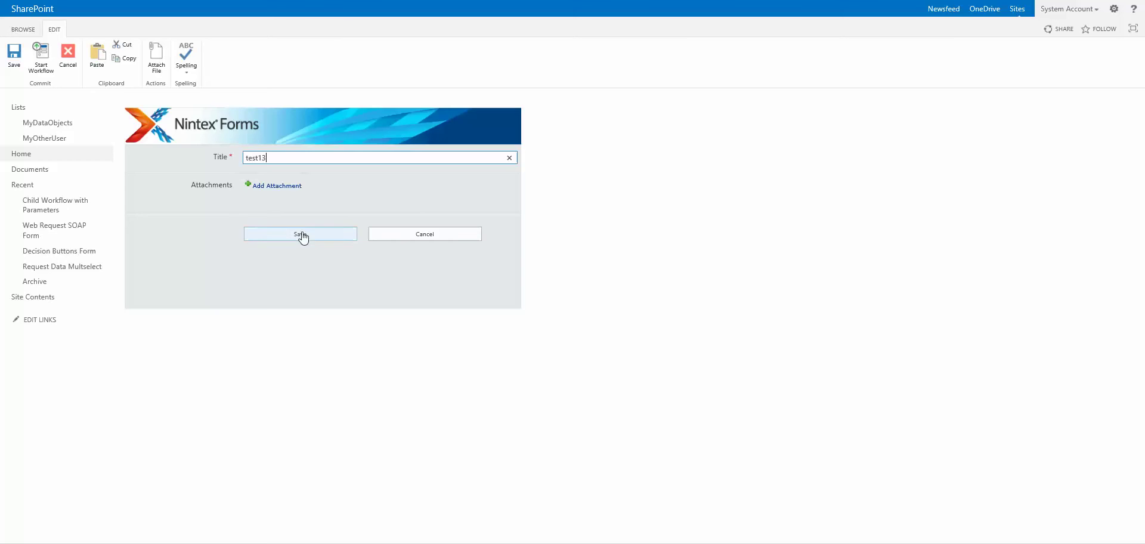
click(300, 233)
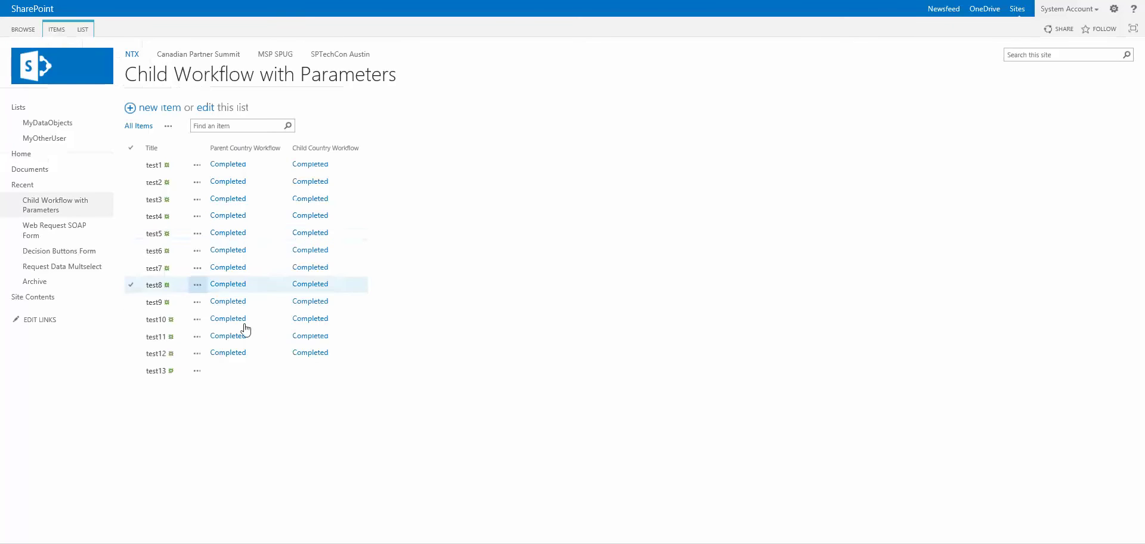
click(192, 377)
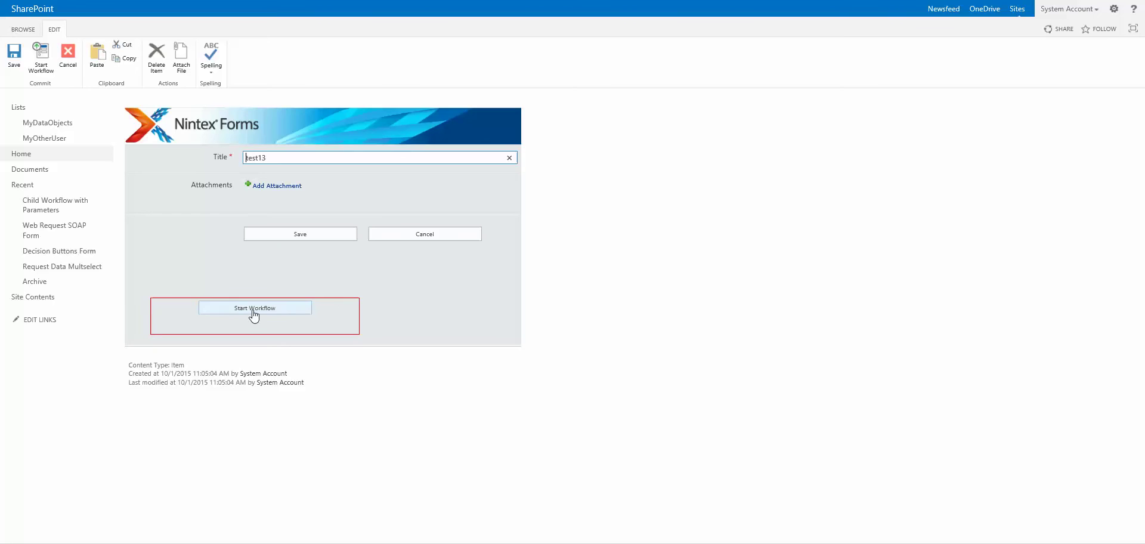
Step: Run the workflow on test13 with the Start Workflow button until the label reads Workflow completed
click(253, 311)
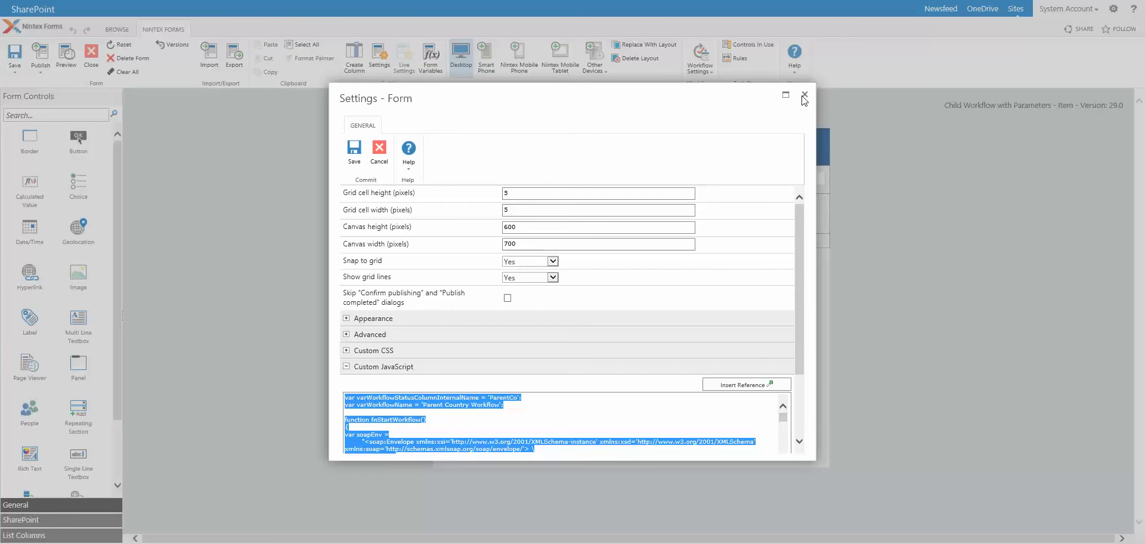
Step: Close Form Settings, then add and delete New rule 2, keeping only Start Workflow Rule
click(805, 94)
click(655, 328)
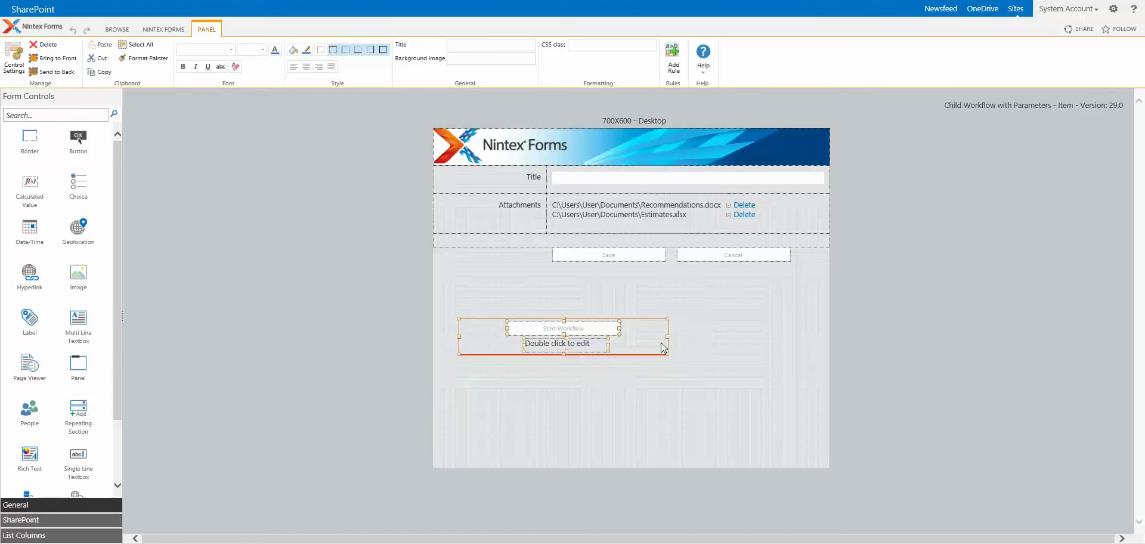
click(674, 67)
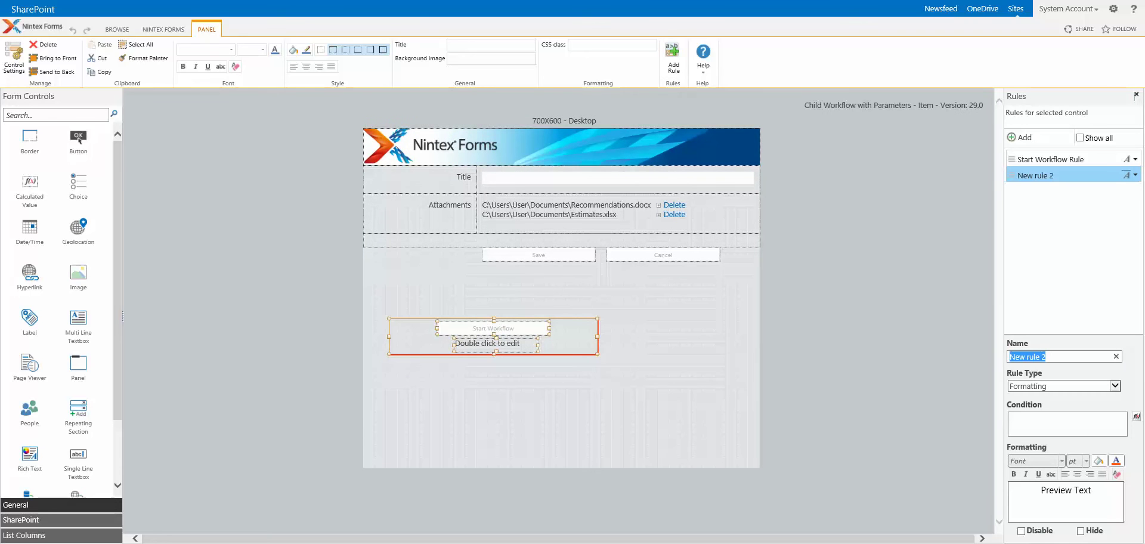
click(1134, 175)
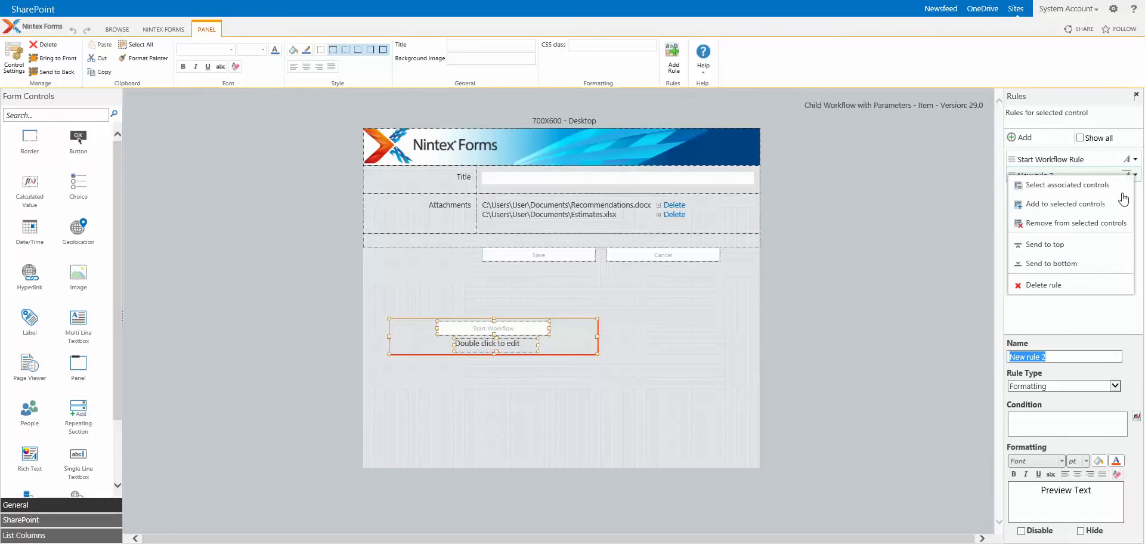
click(1054, 286)
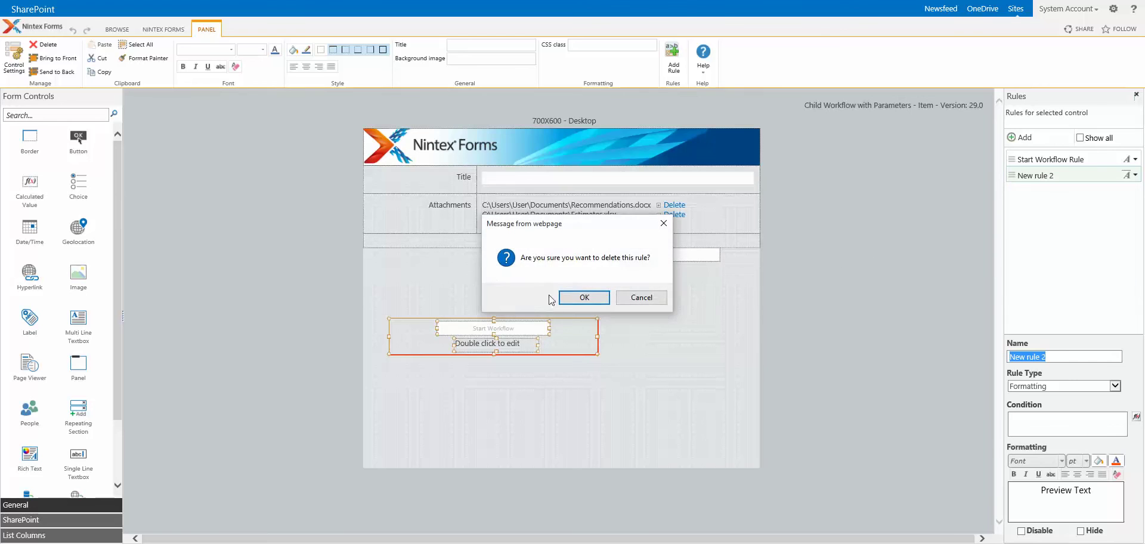
click(580, 296)
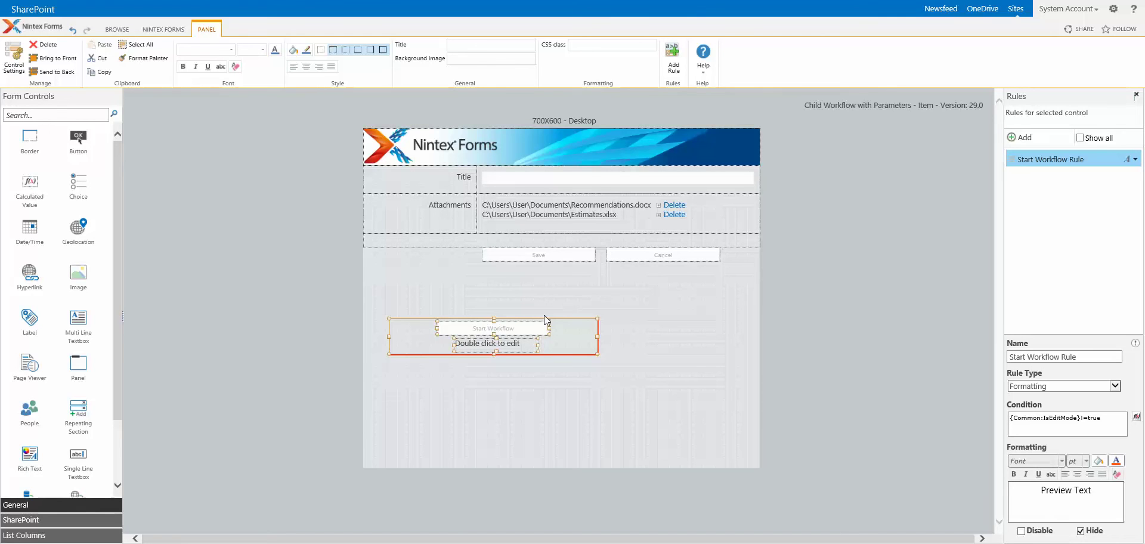
Step: Inspect the Start Workflow button and status label, then open the button's Control Settings
click(530, 328)
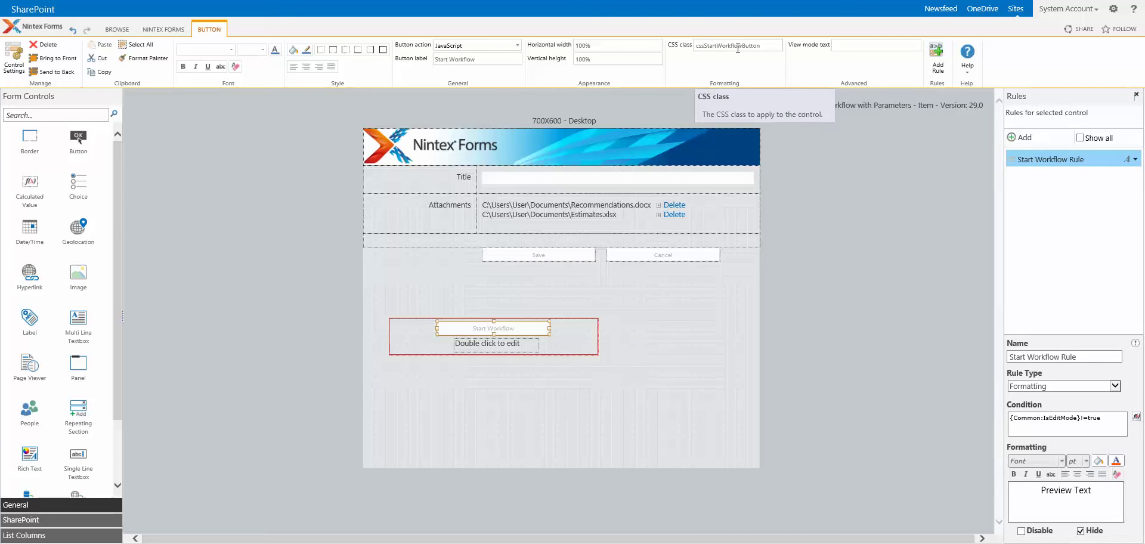
click(508, 346)
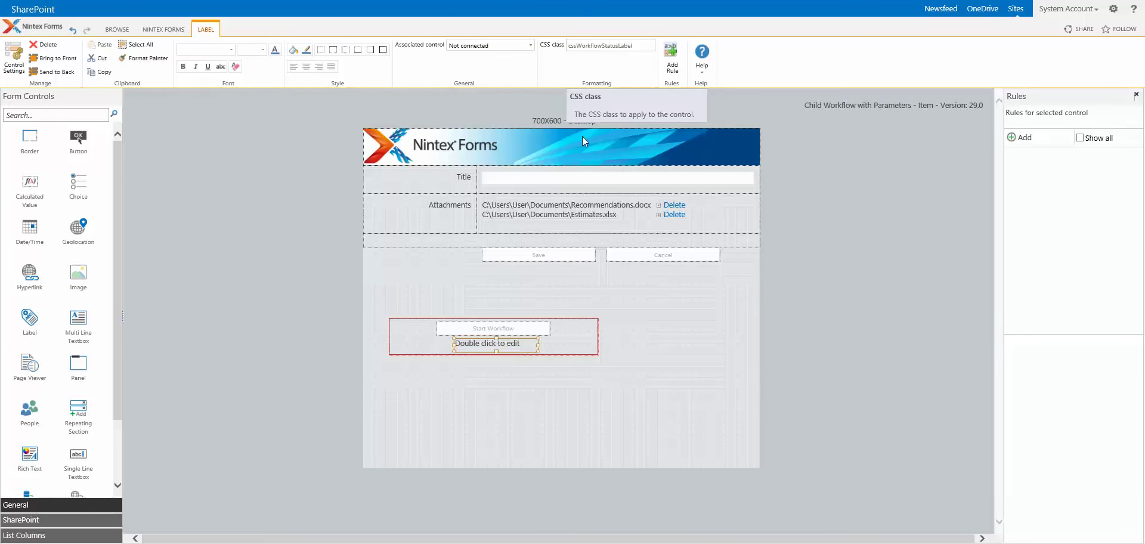
click(524, 329)
double_click(525, 329)
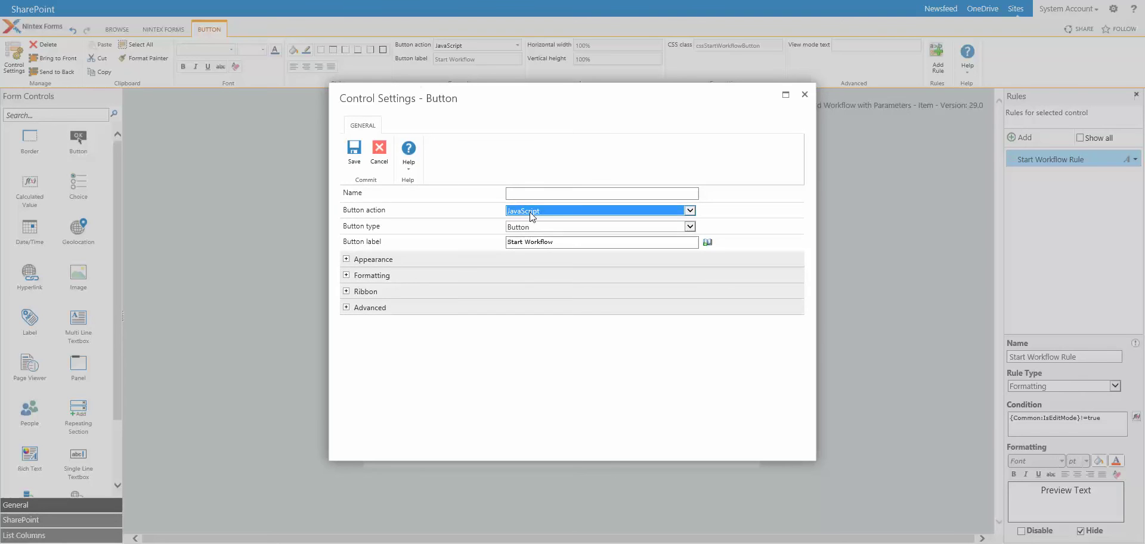
Step: Check the button's Advanced client-click call to fnStartWorkflow(), then close its settings
click(398, 309)
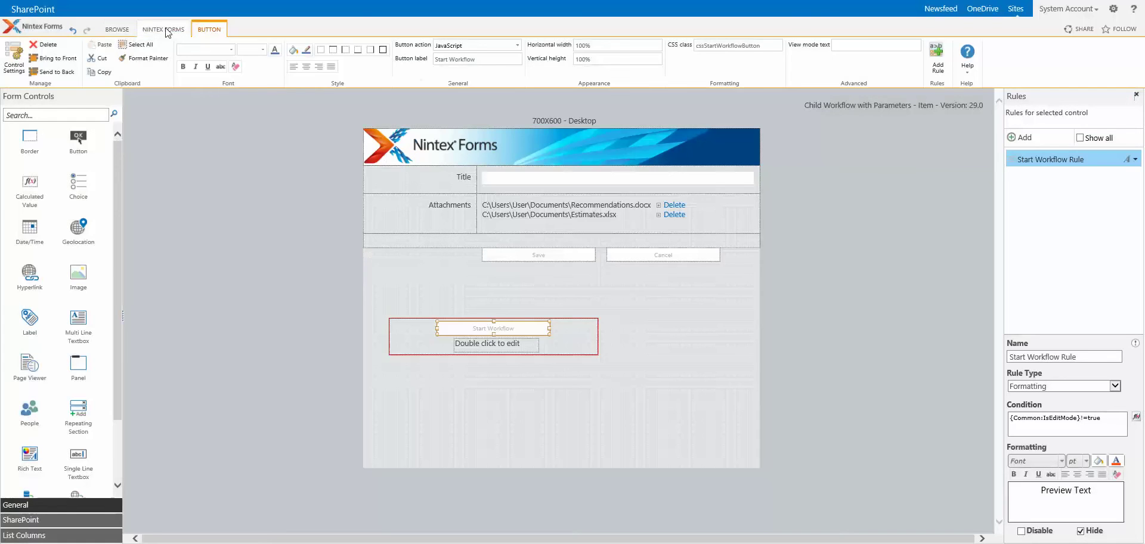
click(164, 30)
Step: Review the form's Custom JavaScript defining fnStartWorkflow and its SOAP call to the Nintex workflow service
click(381, 58)
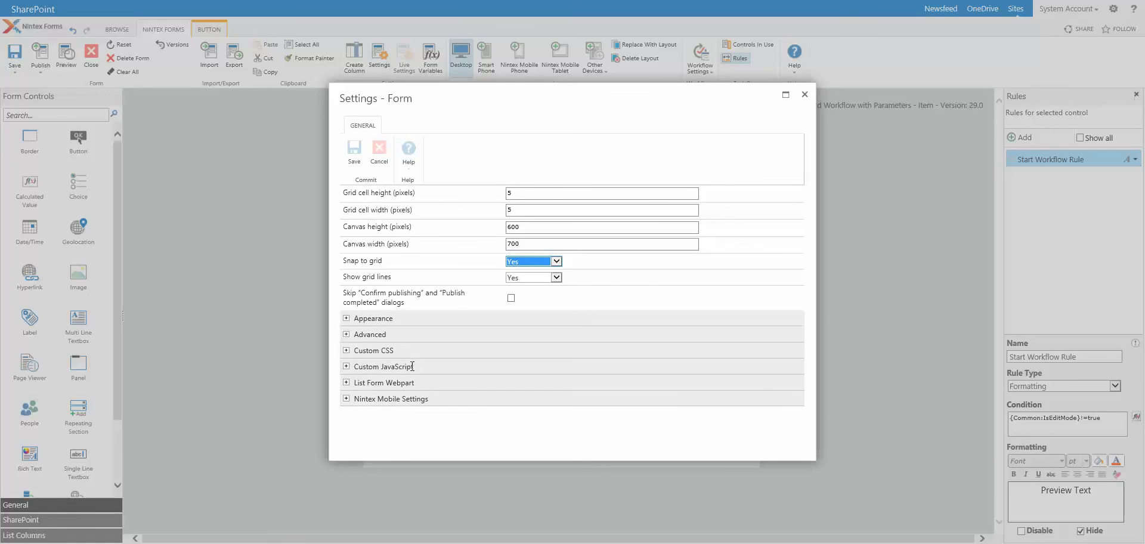
click(346, 367)
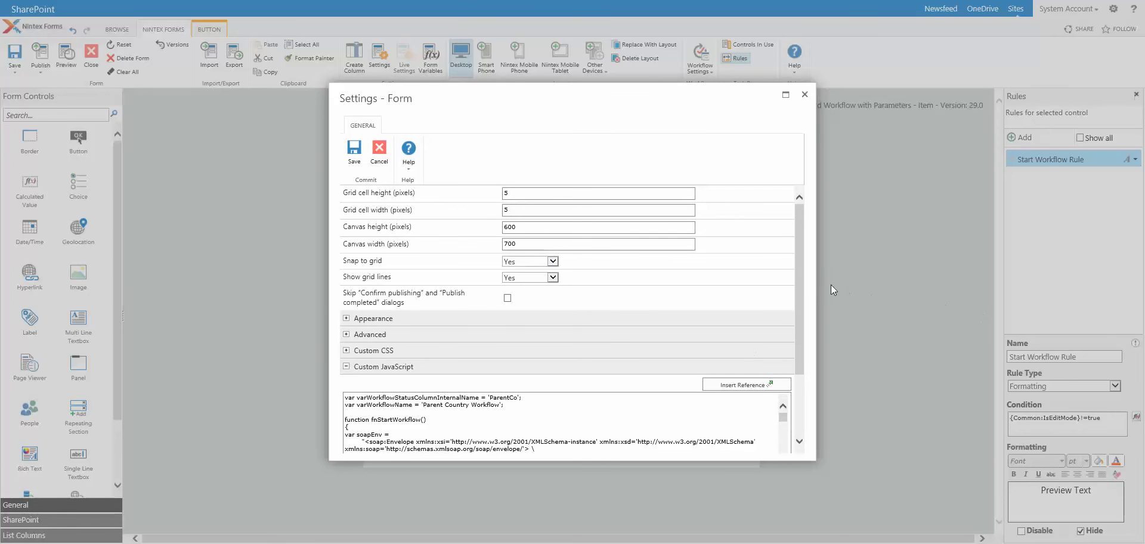
scroll(815, 357, down, 3)
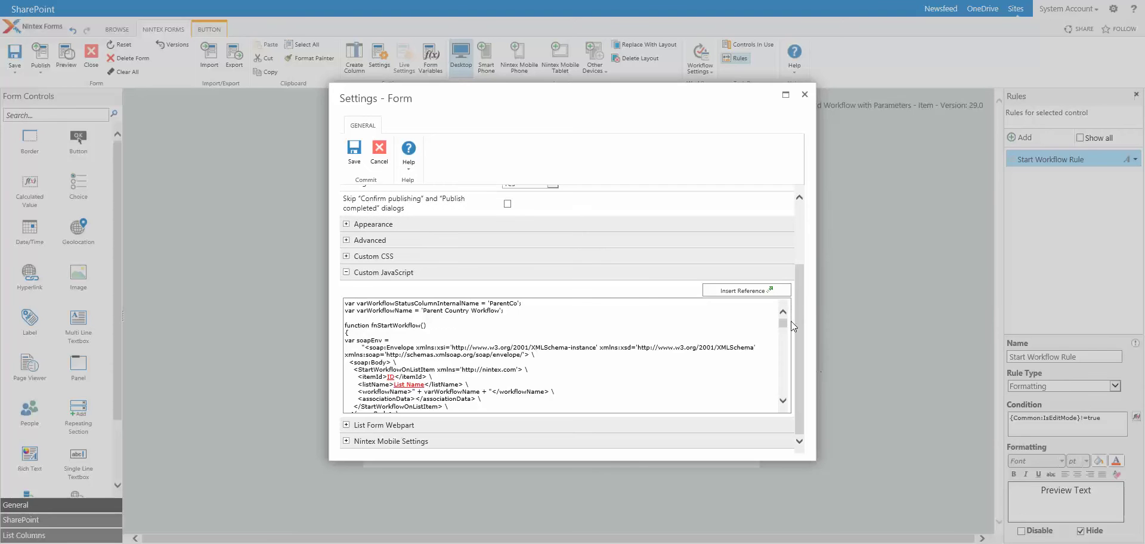
drag(783, 329, 785, 410)
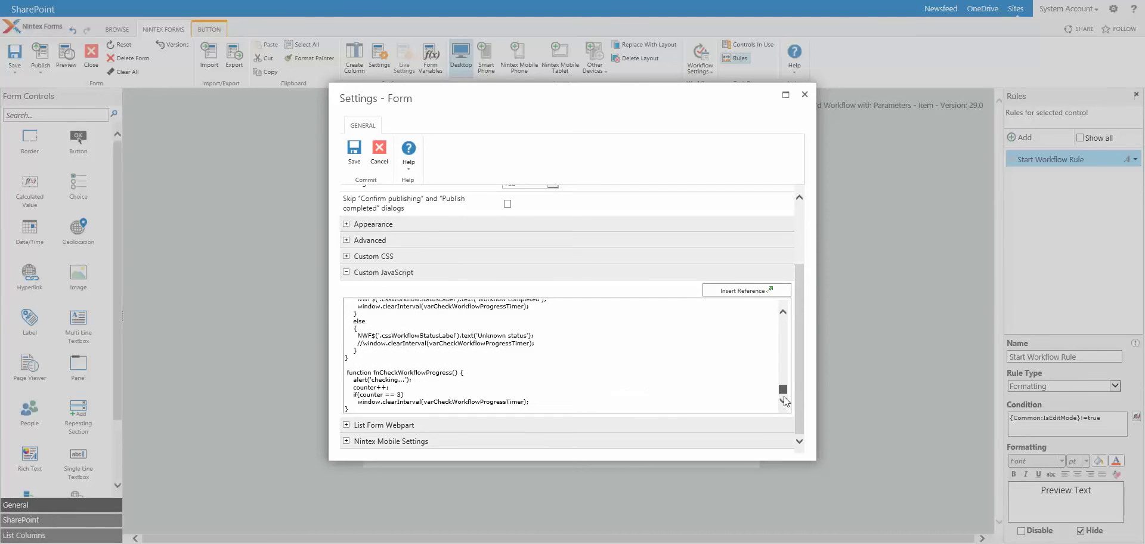
drag(785, 409, 785, 337)
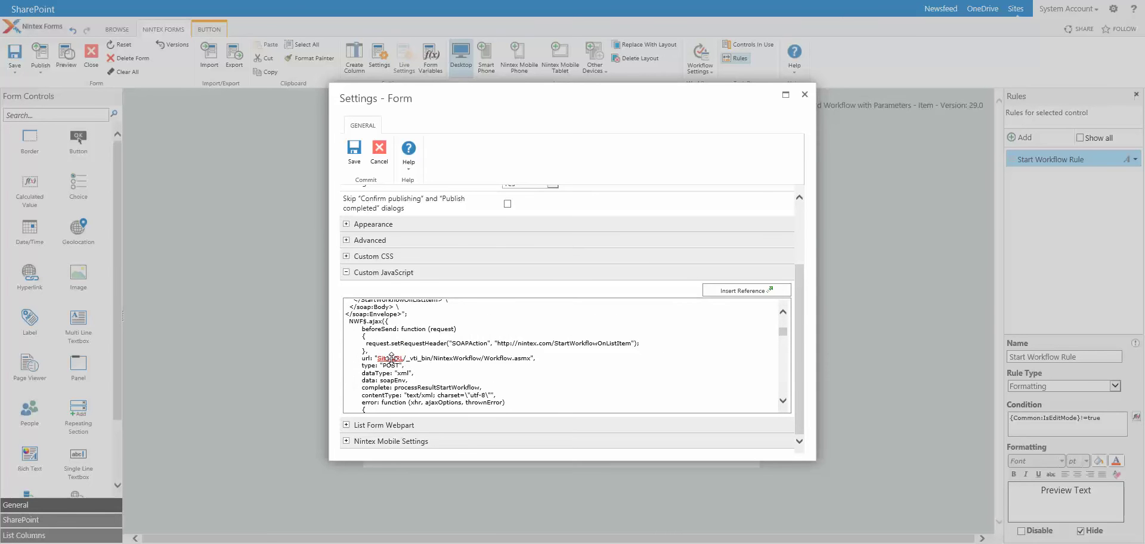
drag(784, 333, 785, 327)
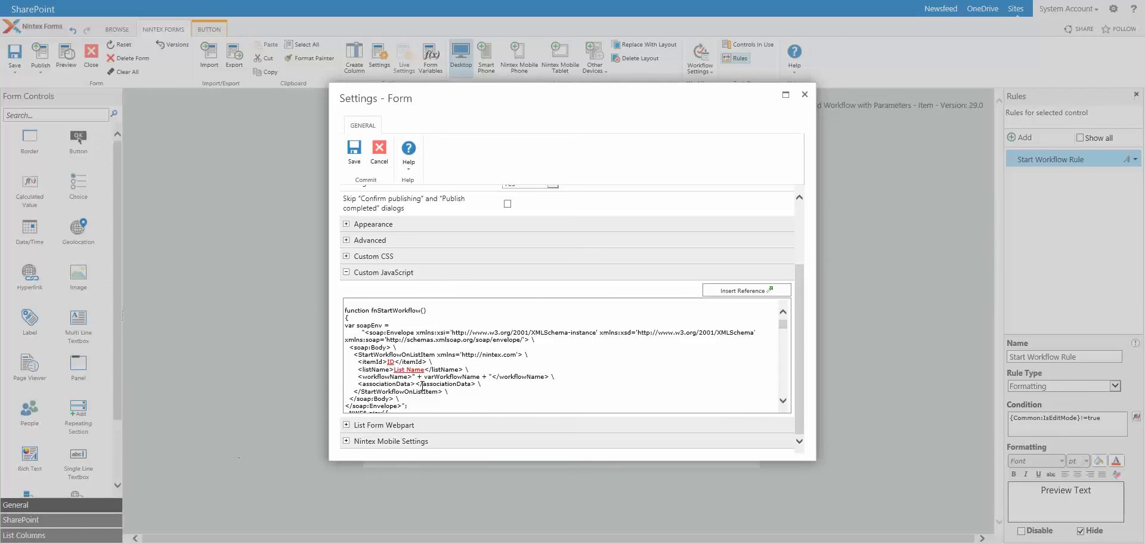
scroll(785, 325, down, 3)
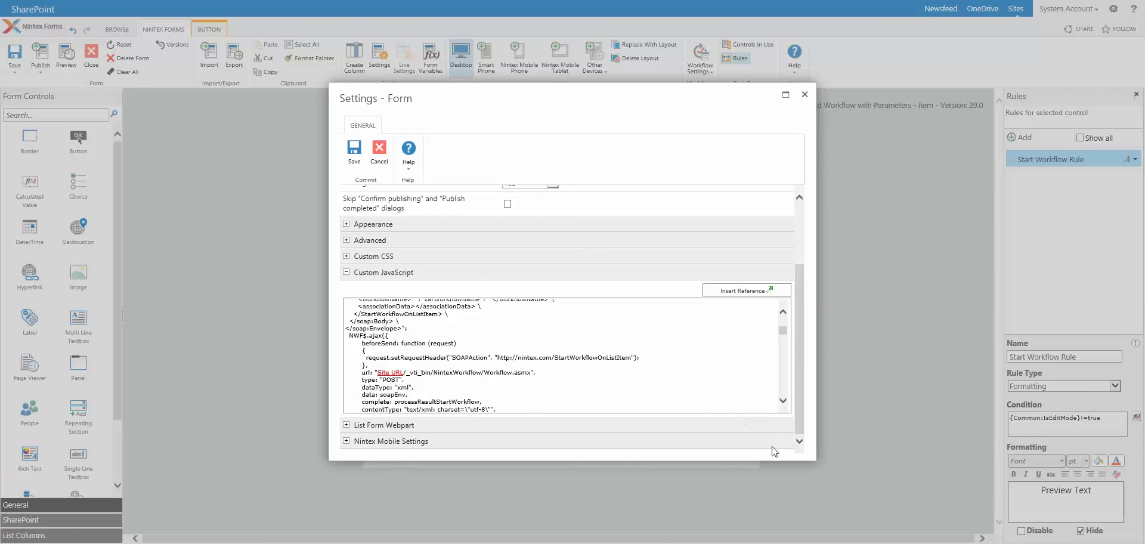
key(alt+Tab)
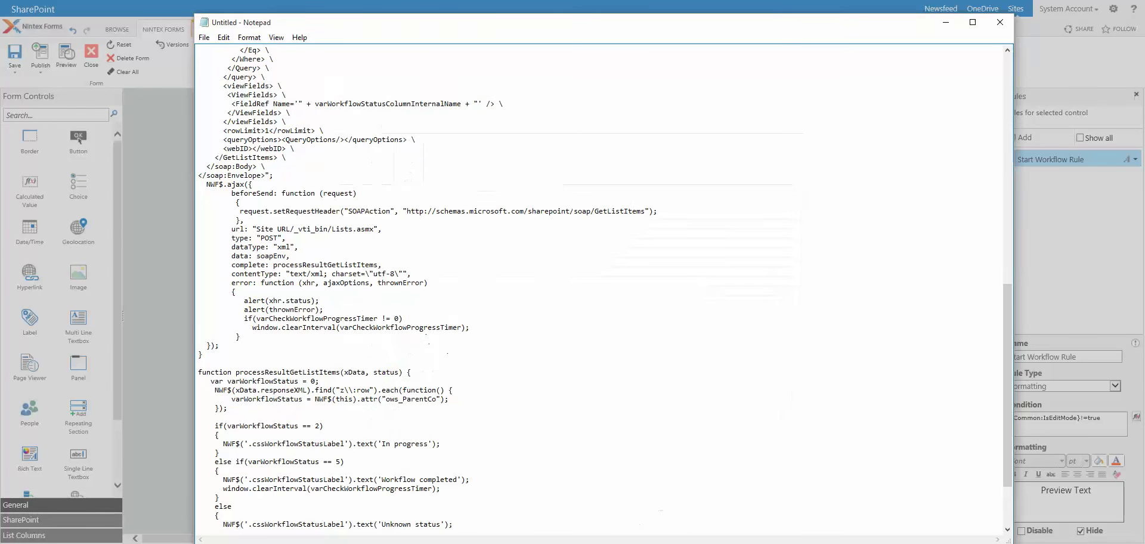
drag(1011, 317, 991, 81)
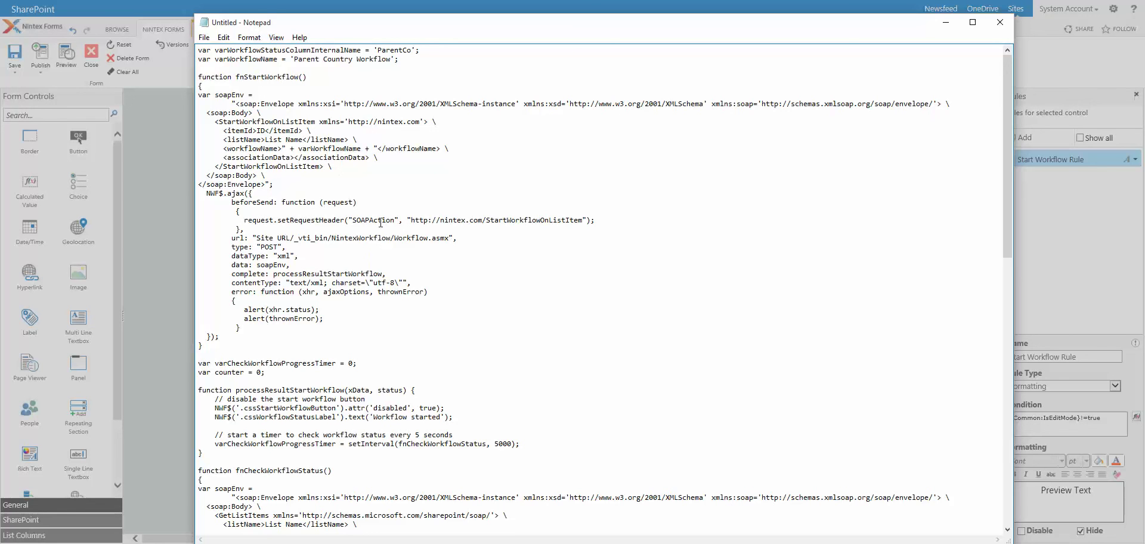
click(244, 219)
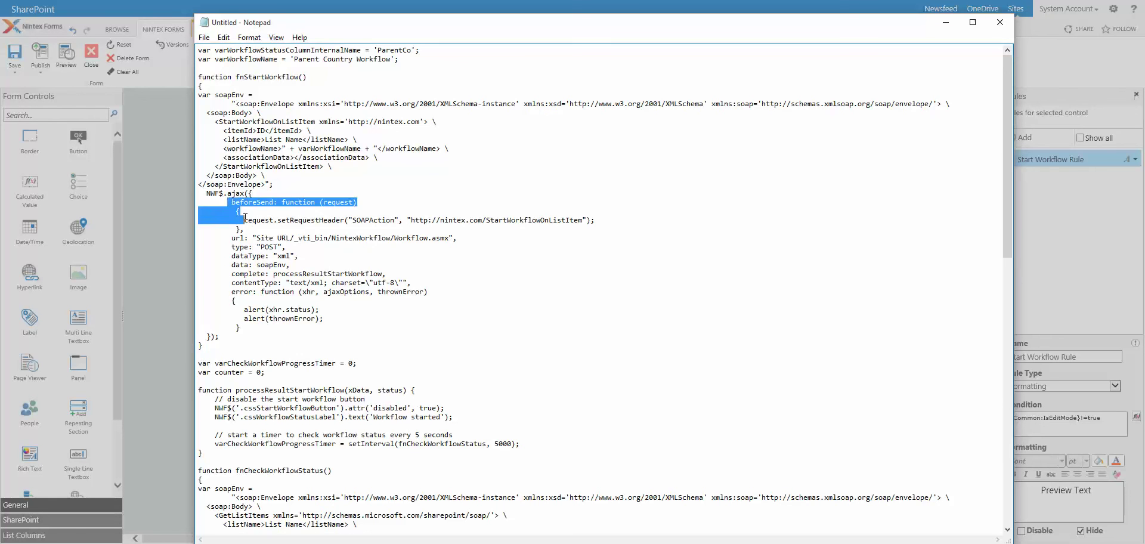
drag(230, 203, 244, 230)
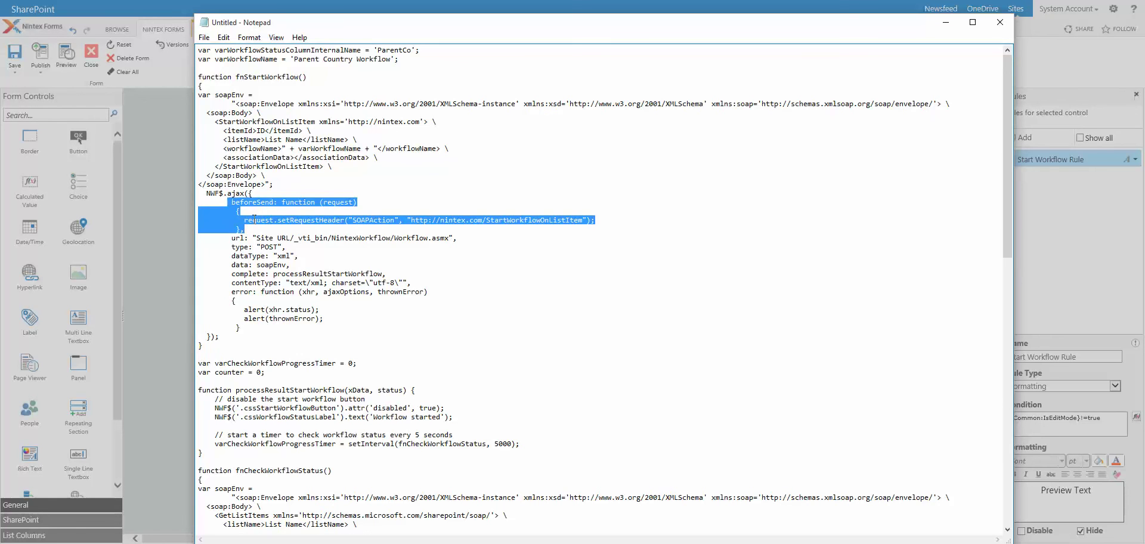
click(255, 221)
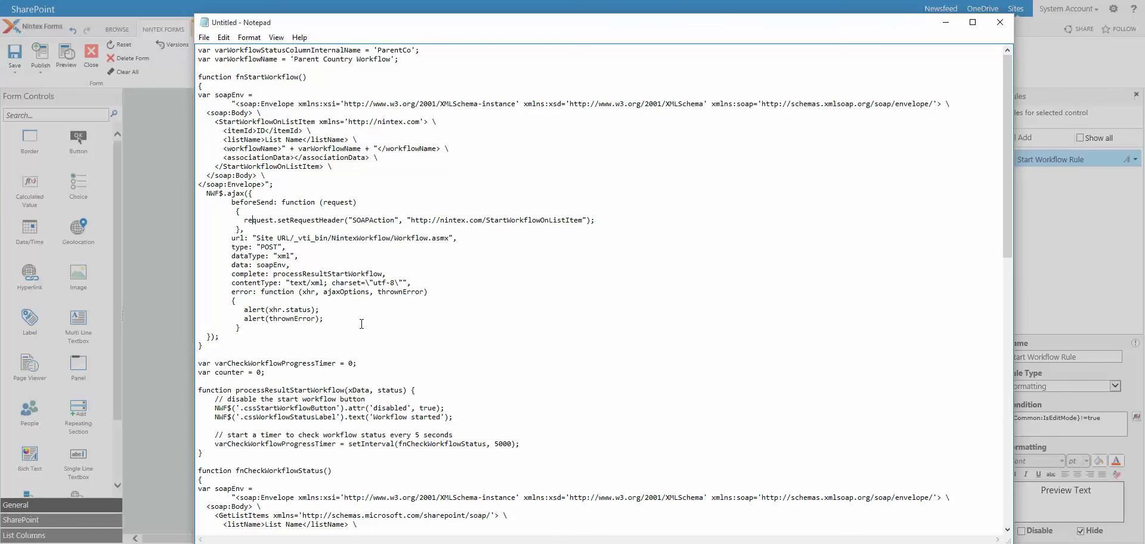
scroll(361, 323, down, 2)
scroll(361, 324, down, 1)
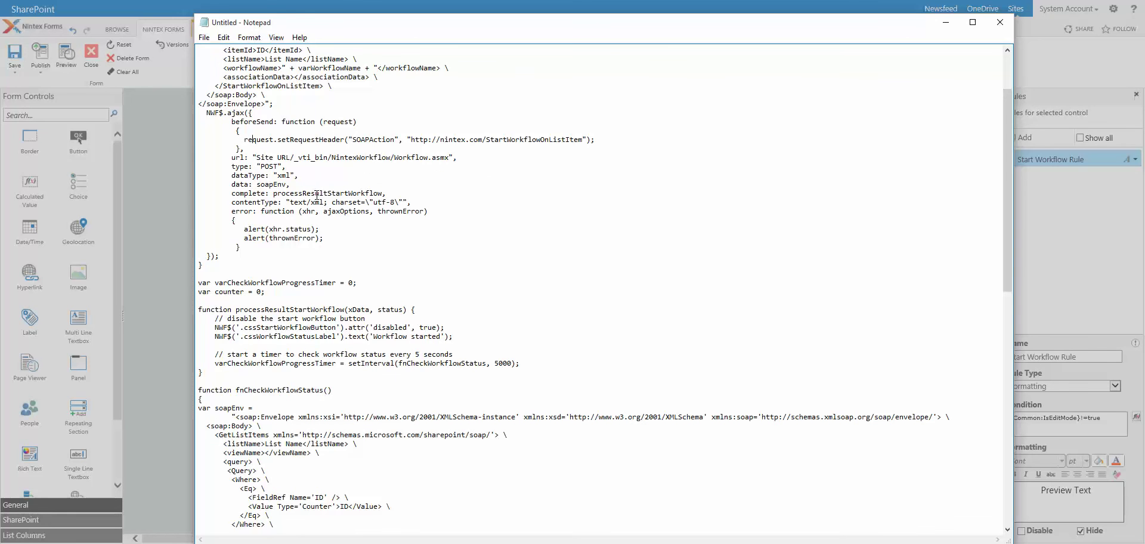
double_click(317, 192)
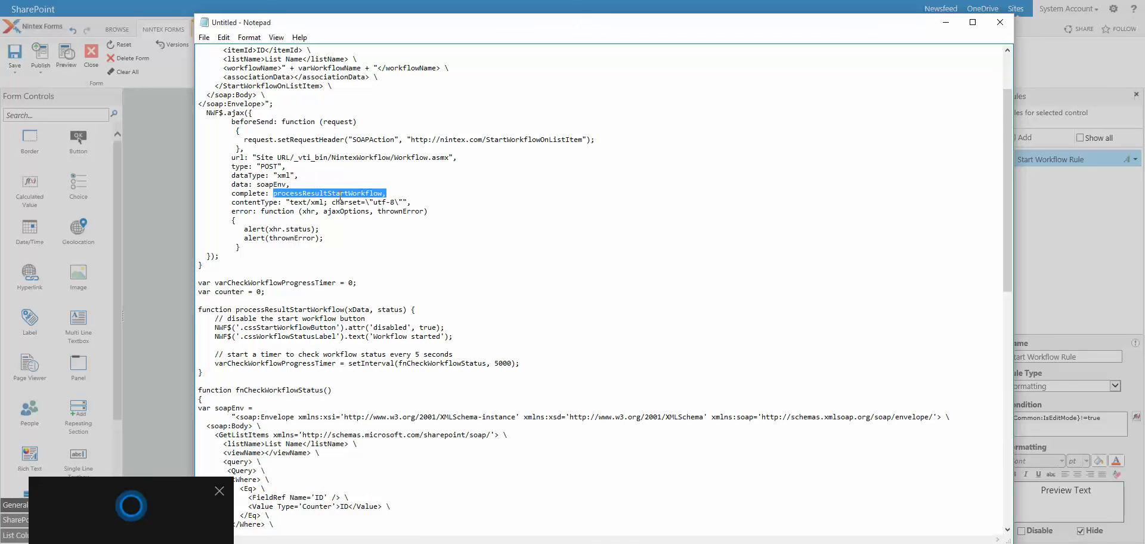
click(220, 491)
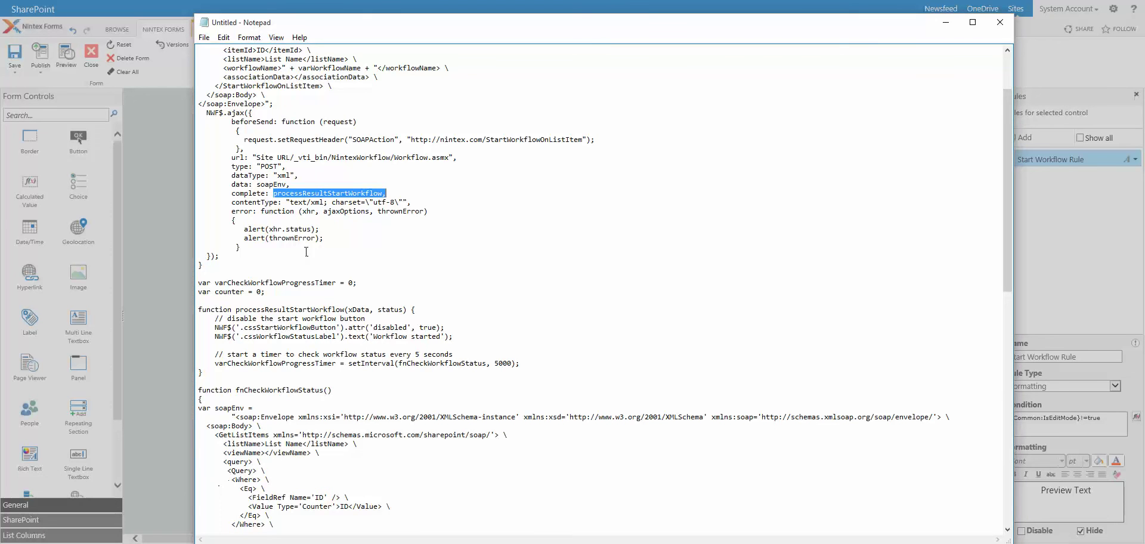
double_click(270, 310)
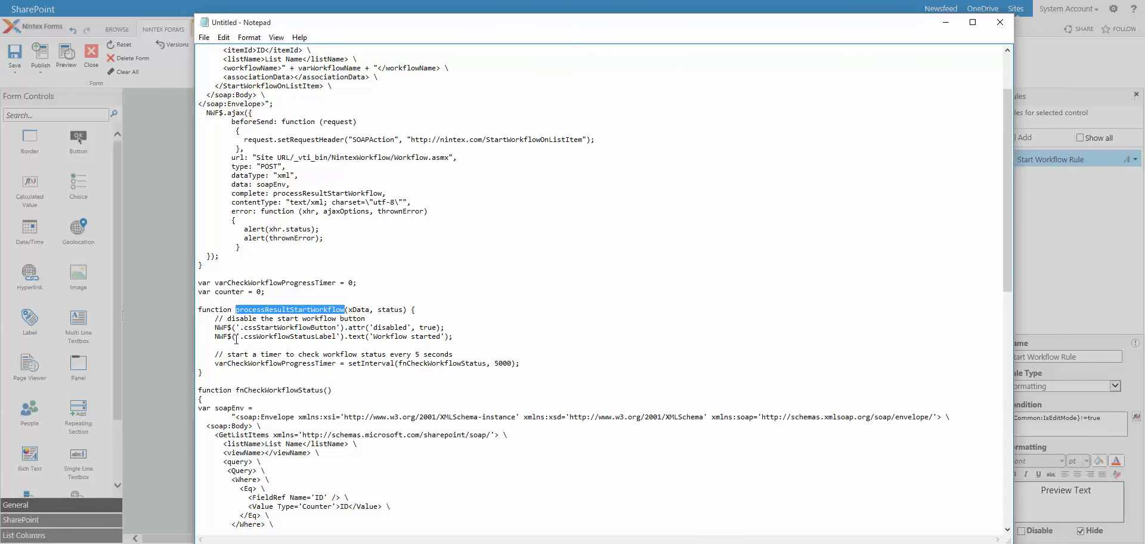
drag(215, 327, 345, 328)
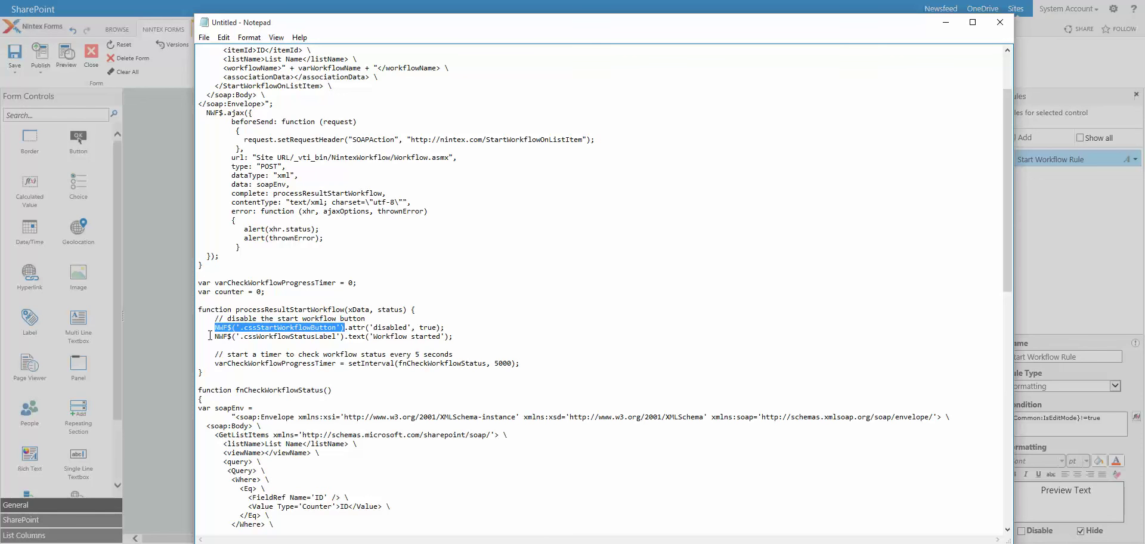
drag(214, 337, 345, 337)
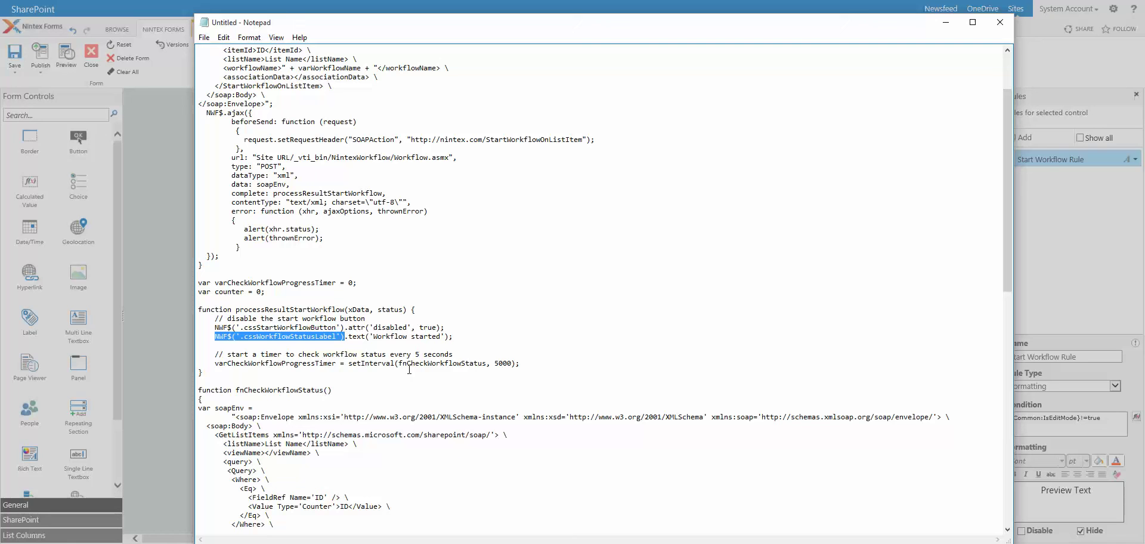
double_click(501, 365)
click(498, 365)
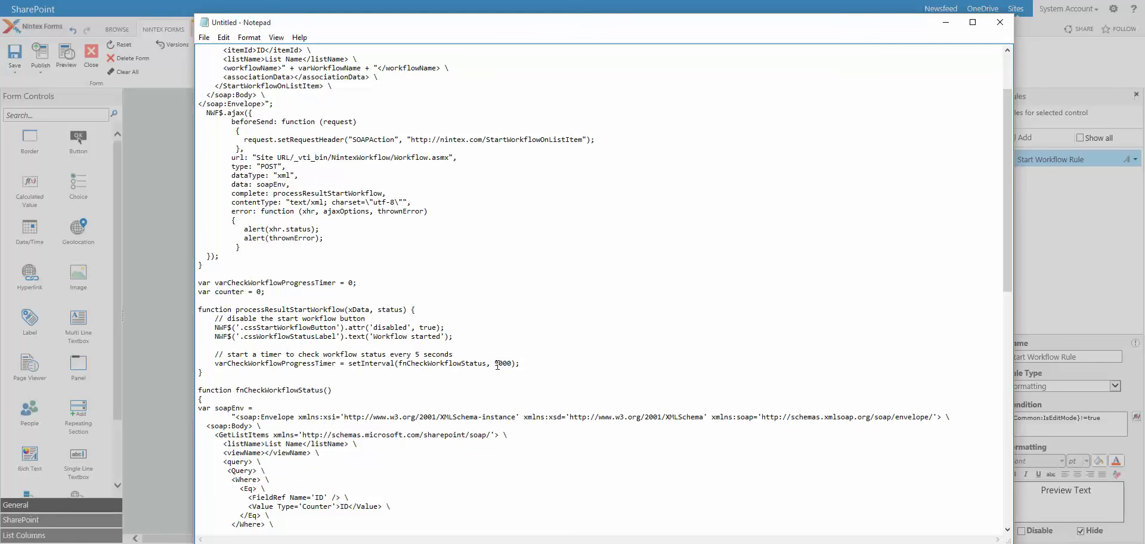
drag(498, 365, 510, 367)
drag(398, 364, 481, 364)
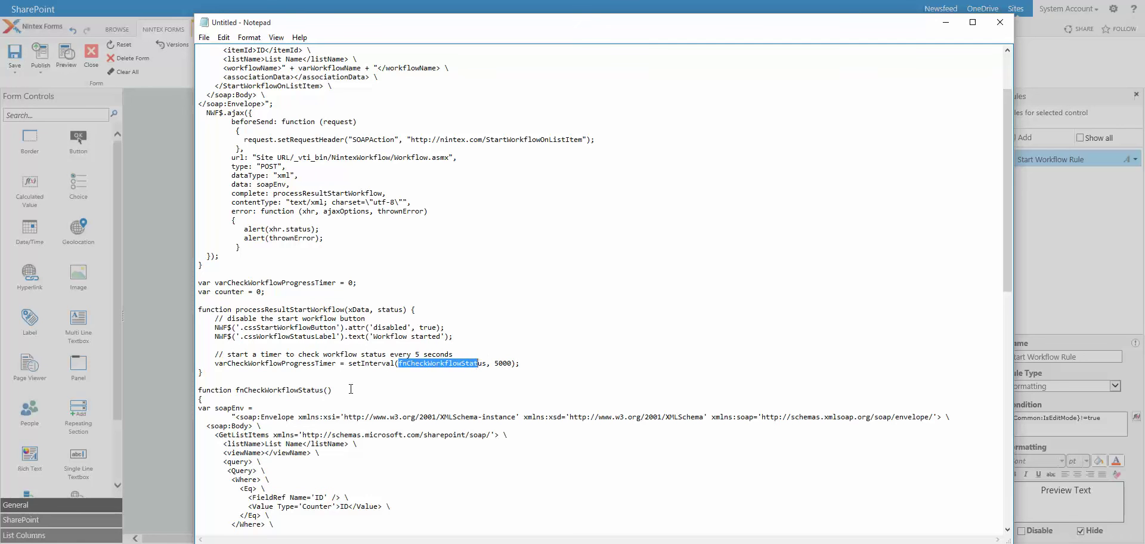
click(326, 403)
scroll(320, 388, down, 3)
scroll(314, 378, down, 3)
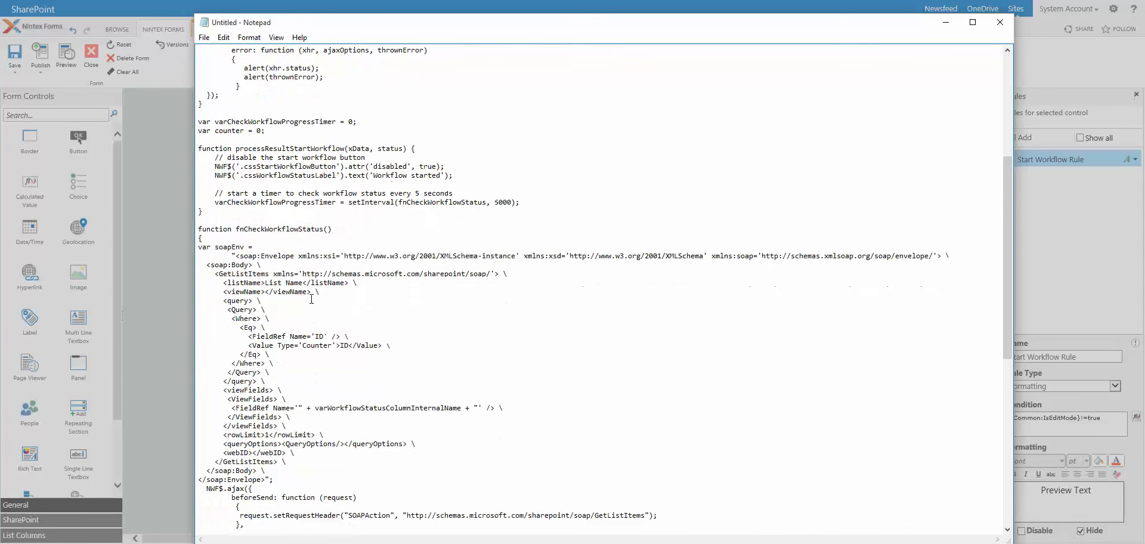
scroll(311, 299, down, 3)
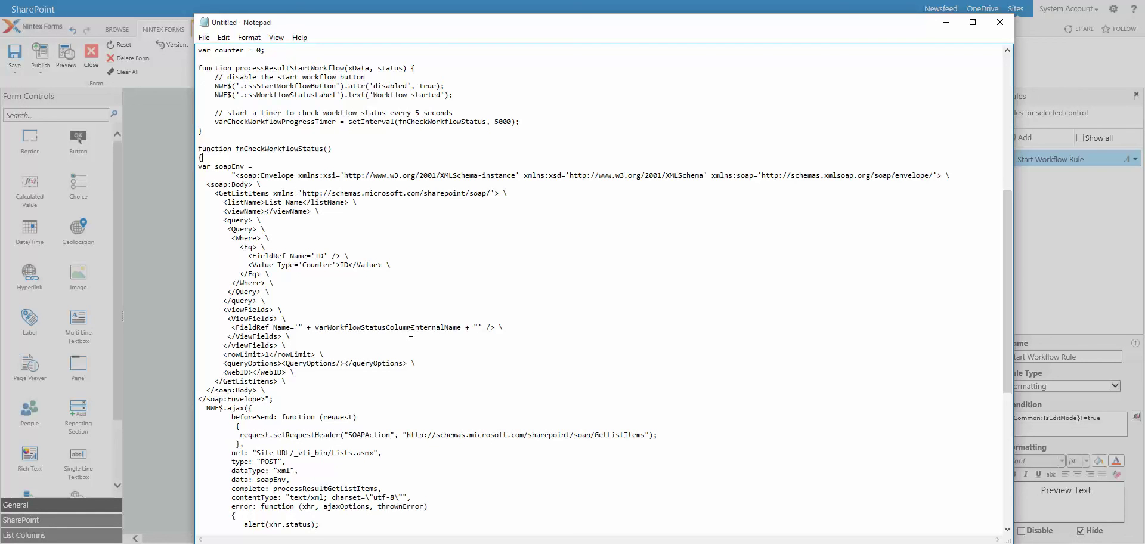
double_click(358, 329)
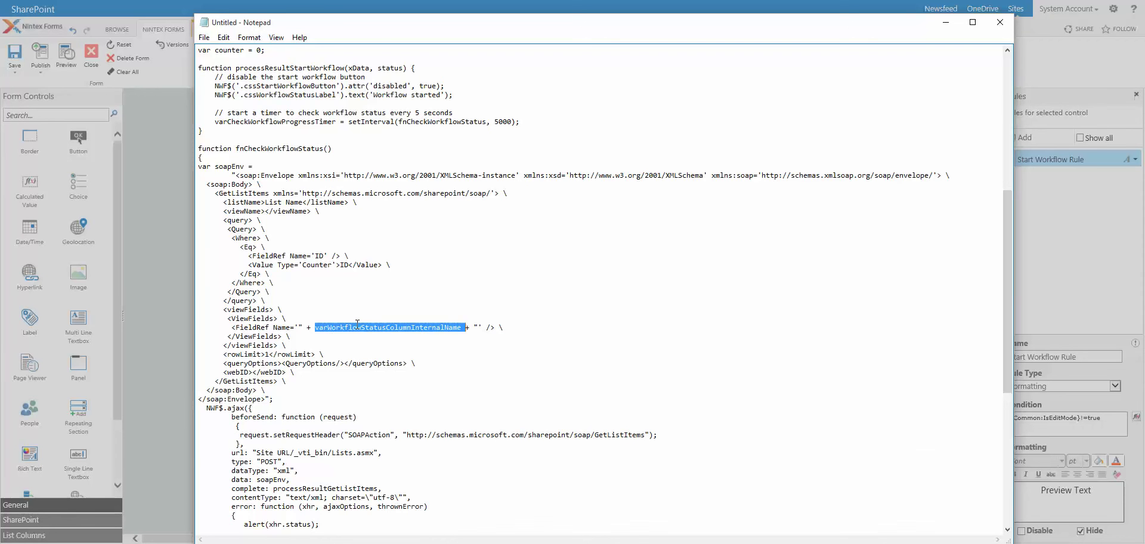
scroll(357, 323, up, 7)
scroll(322, 191, up, 5)
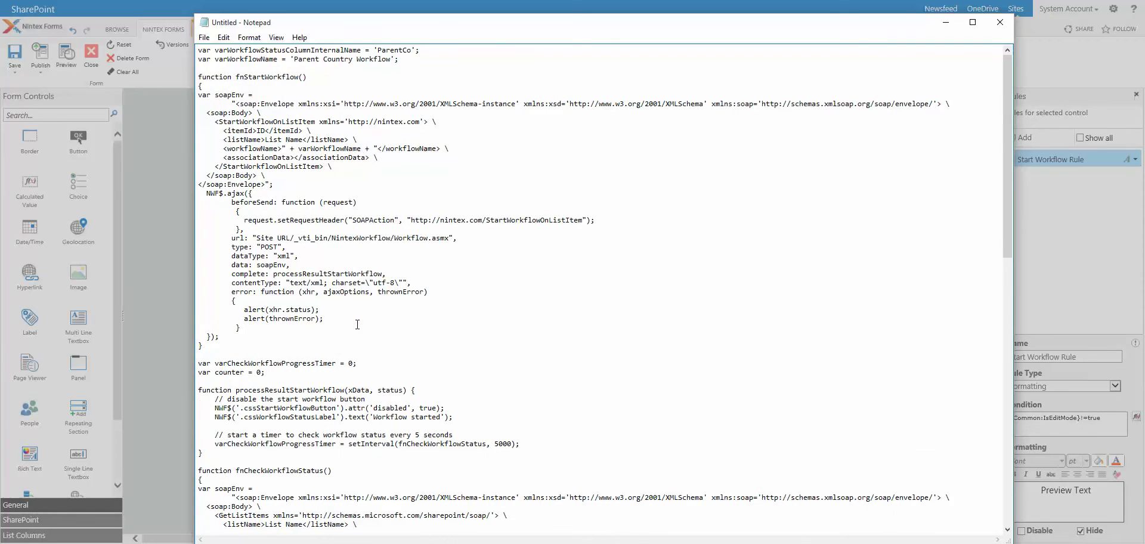
double_click(287, 52)
click(287, 51)
drag(293, 59, 390, 61)
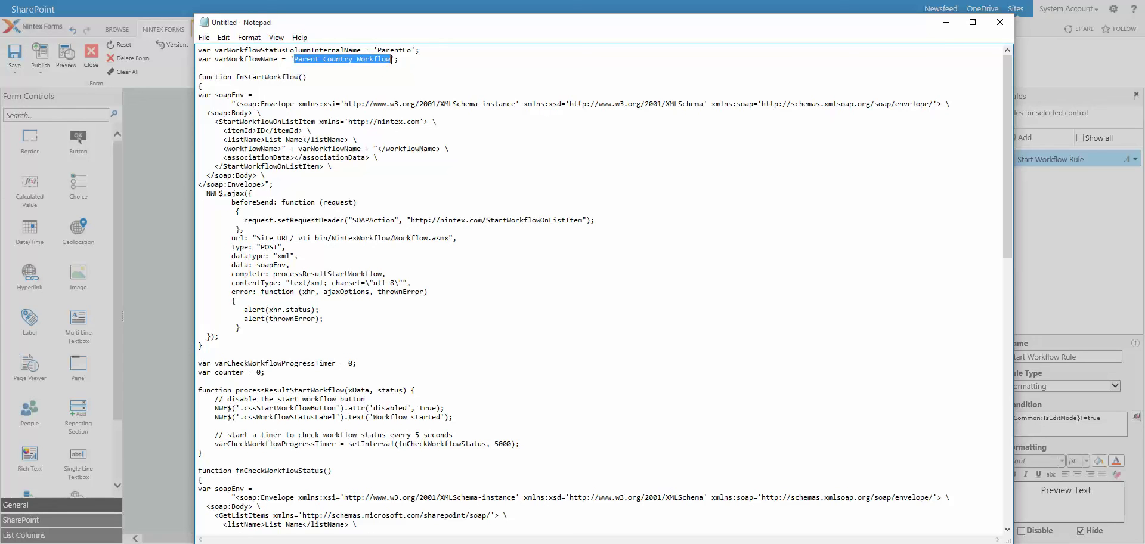
click(392, 51)
double_click(391, 50)
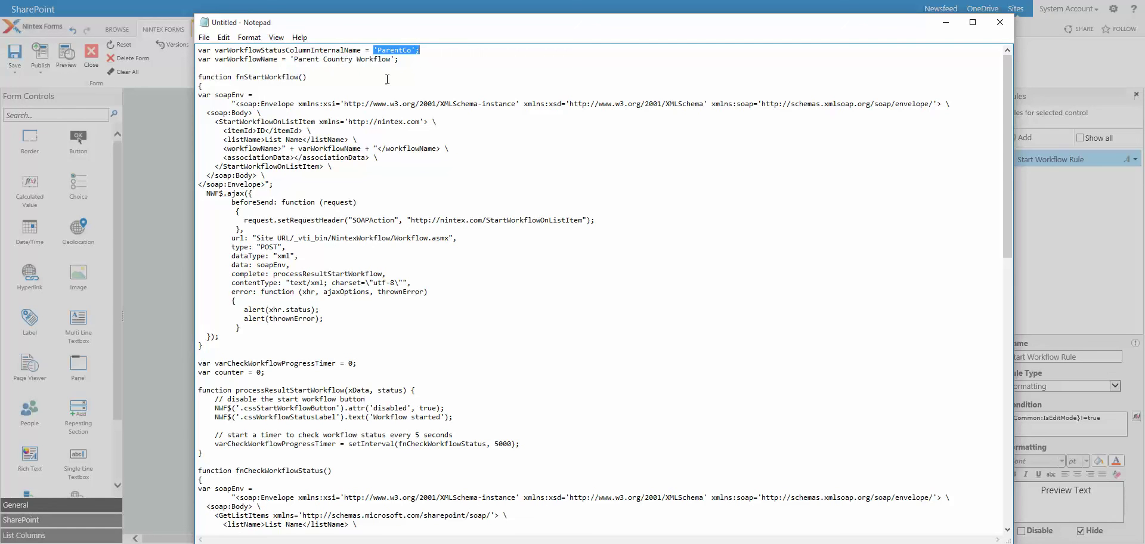
click(382, 50)
double_click(381, 50)
scroll(362, 314, down, 5)
scroll(362, 313, down, 1)
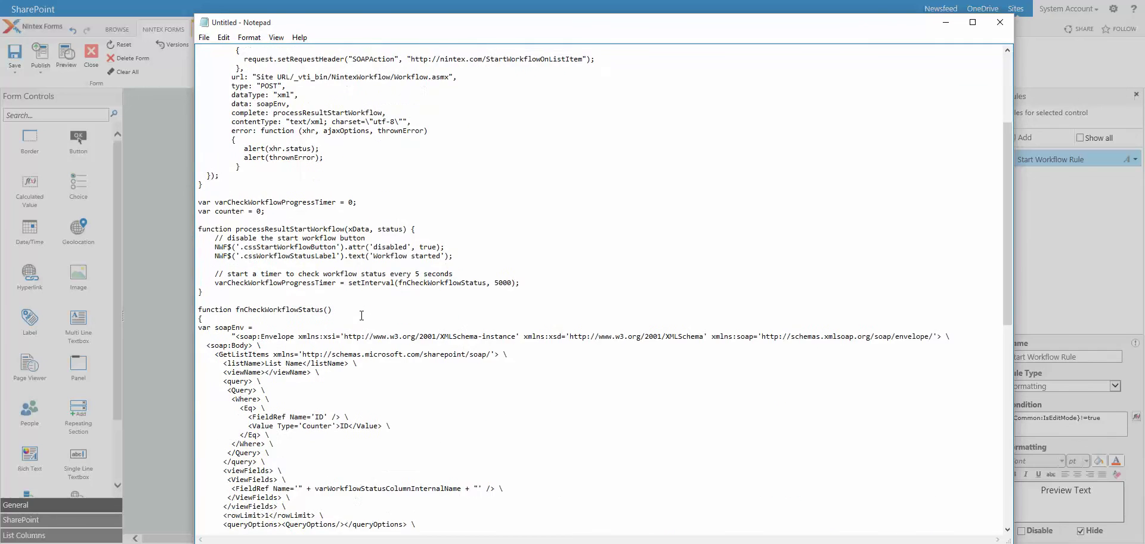
scroll(361, 314, down, 7)
scroll(361, 314, down, 1)
scroll(361, 313, down, 3)
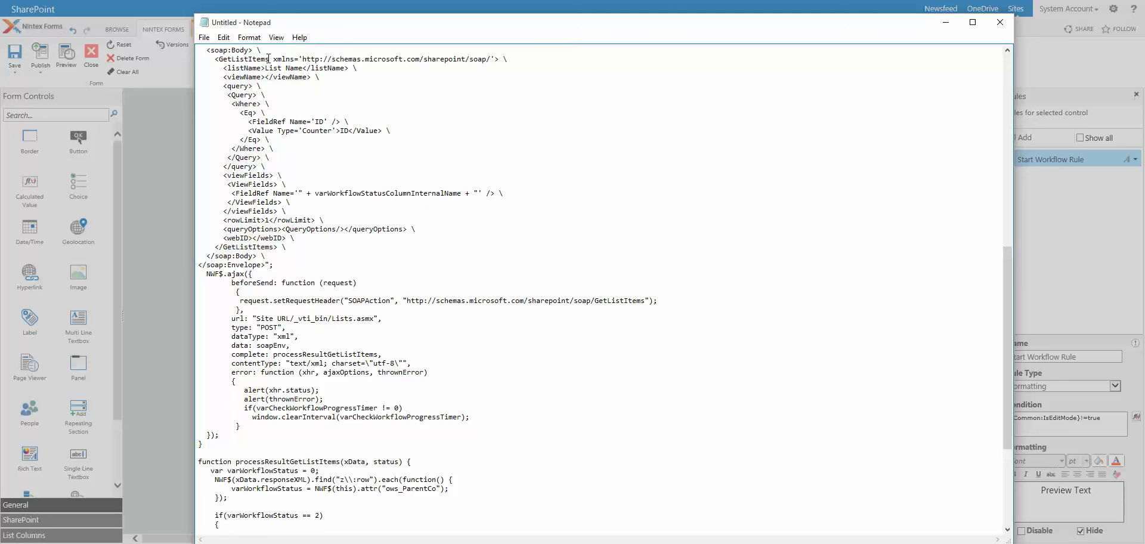
drag(269, 60, 221, 61)
scroll(292, 289, down, 2)
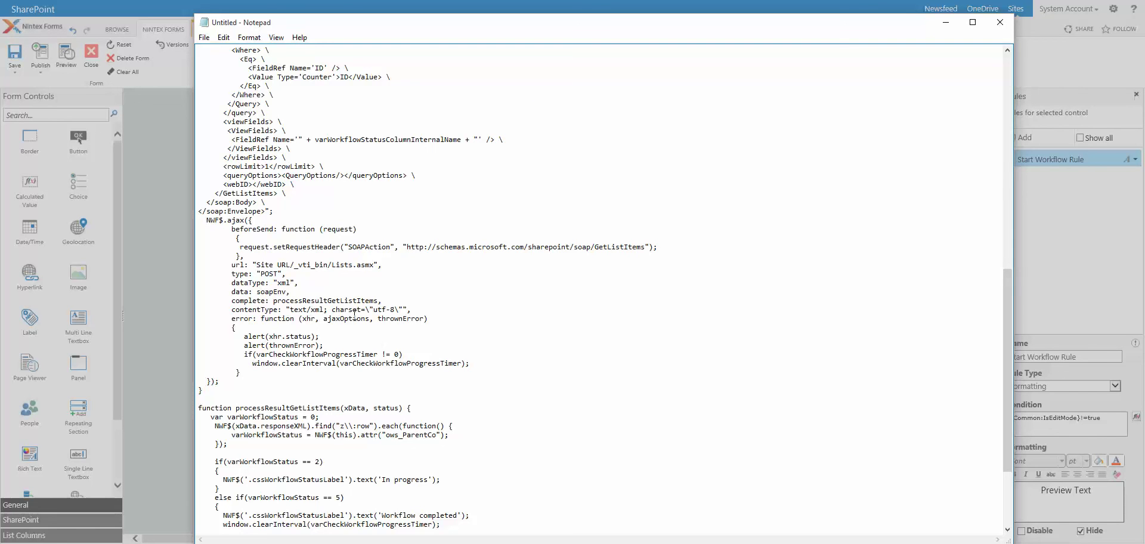
double_click(304, 301)
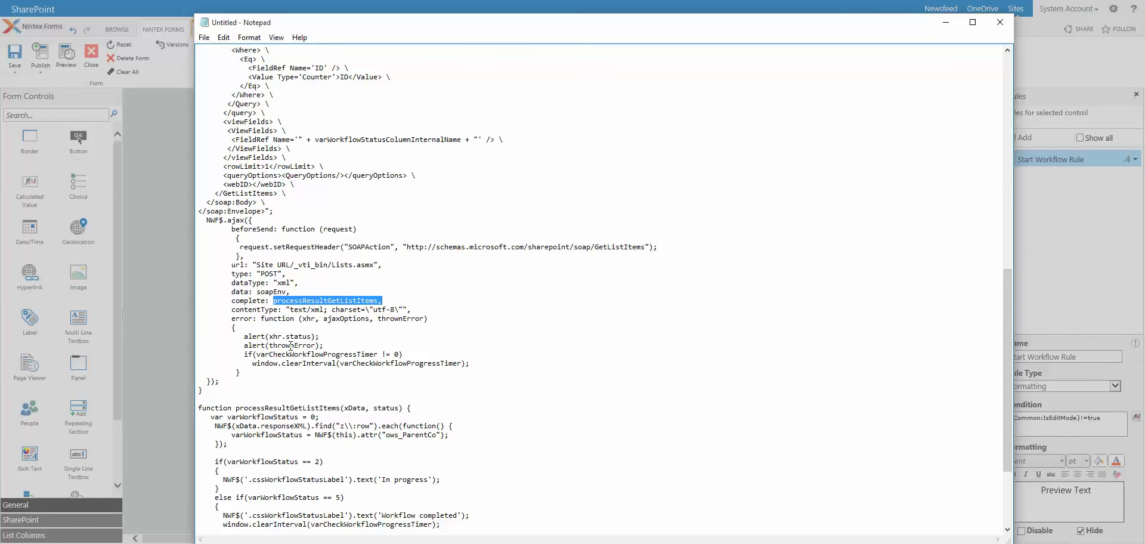
scroll(291, 345, down, 3)
scroll(290, 345, down, 2)
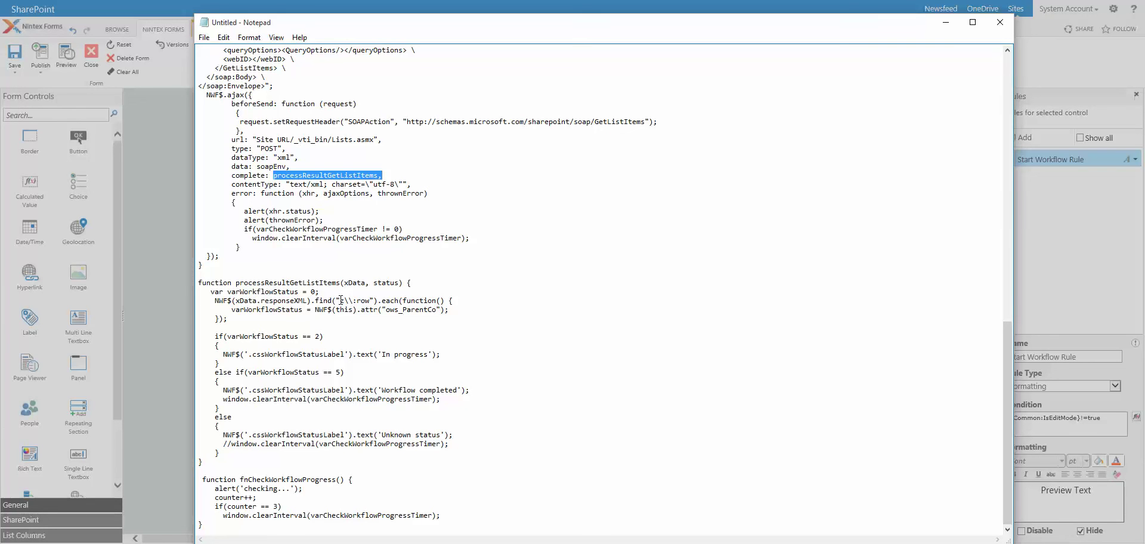
drag(338, 301, 371, 301)
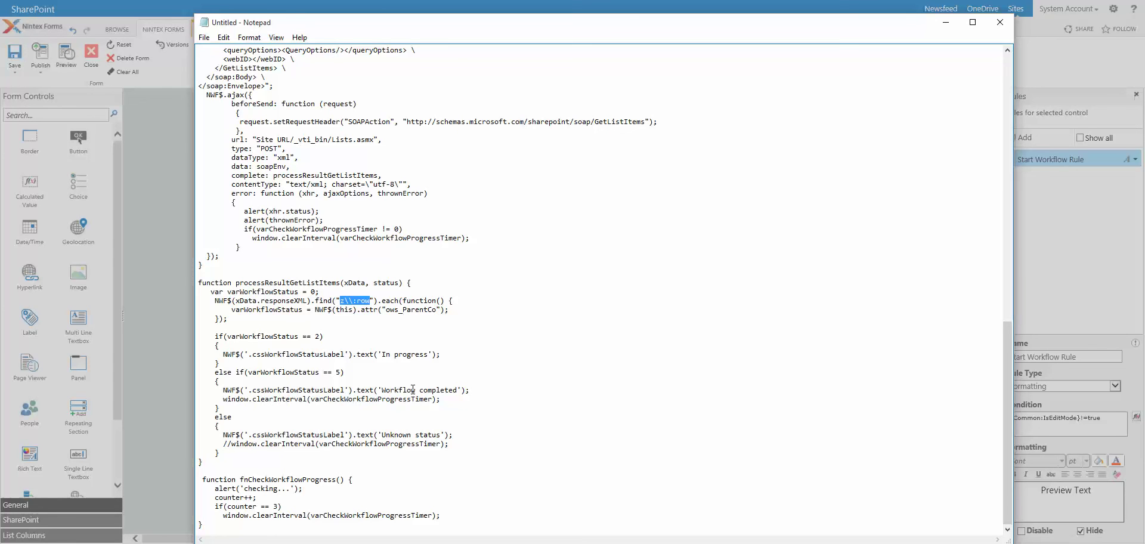
drag(386, 310, 436, 311)
click(405, 310)
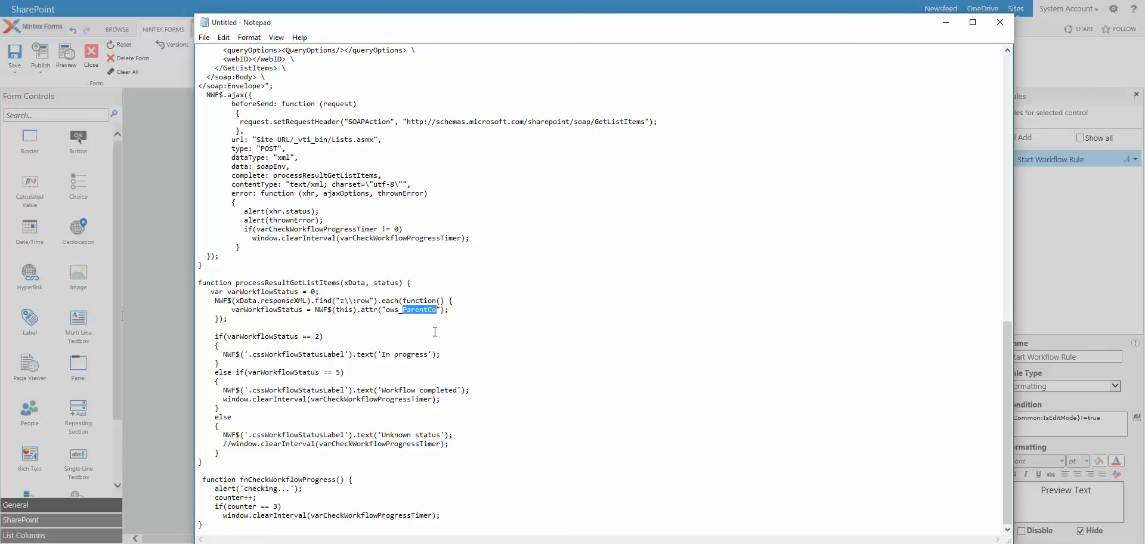
drag(385, 309, 401, 310)
click(334, 333)
double_click(318, 336)
double_click(339, 373)
double_click(267, 397)
double_click(267, 400)
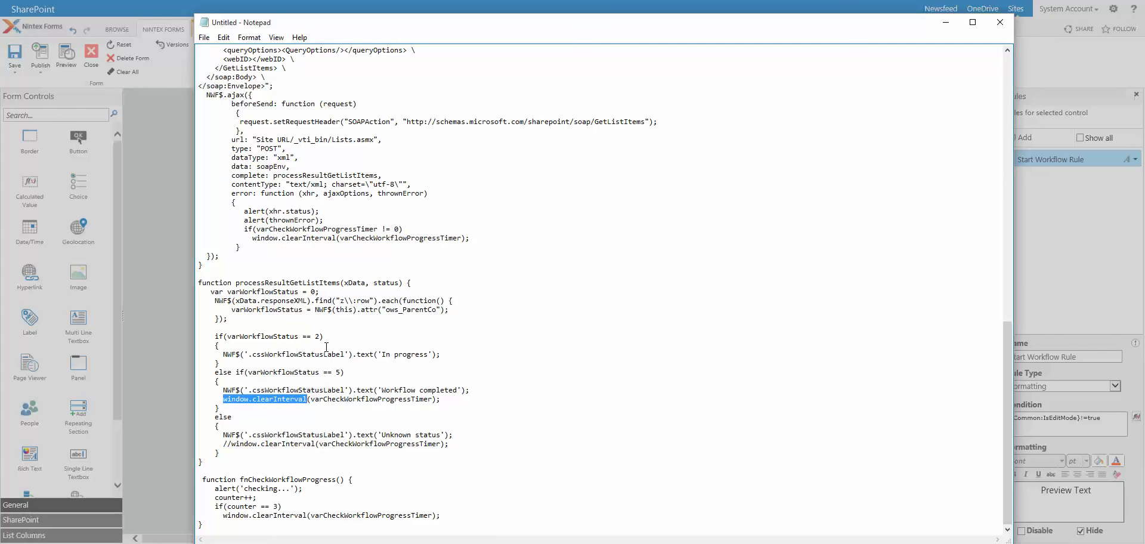
scroll(431, 332, up, 8)
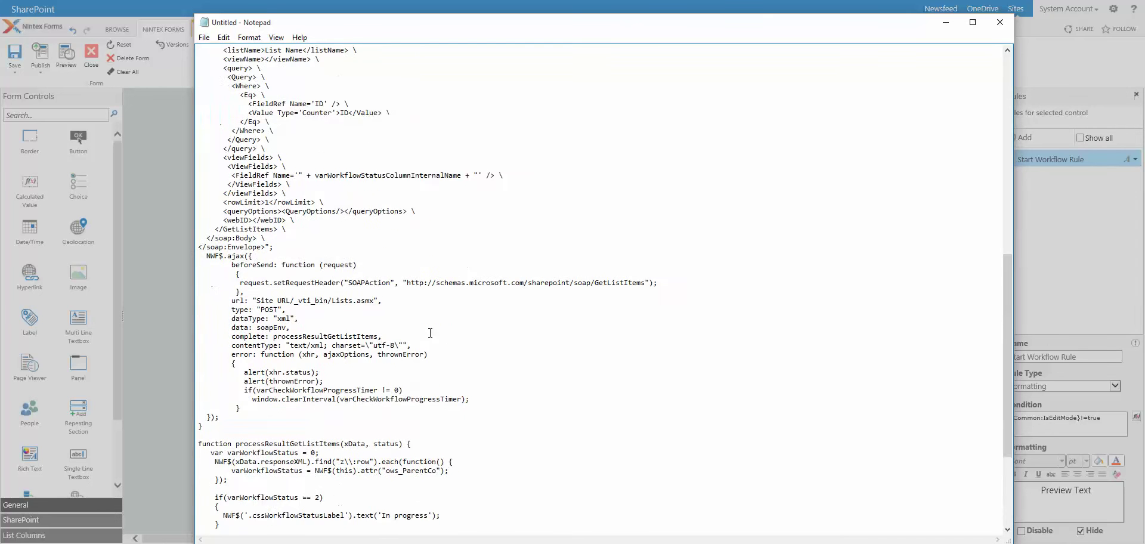
scroll(429, 332, up, 8)
scroll(427, 332, up, 7)
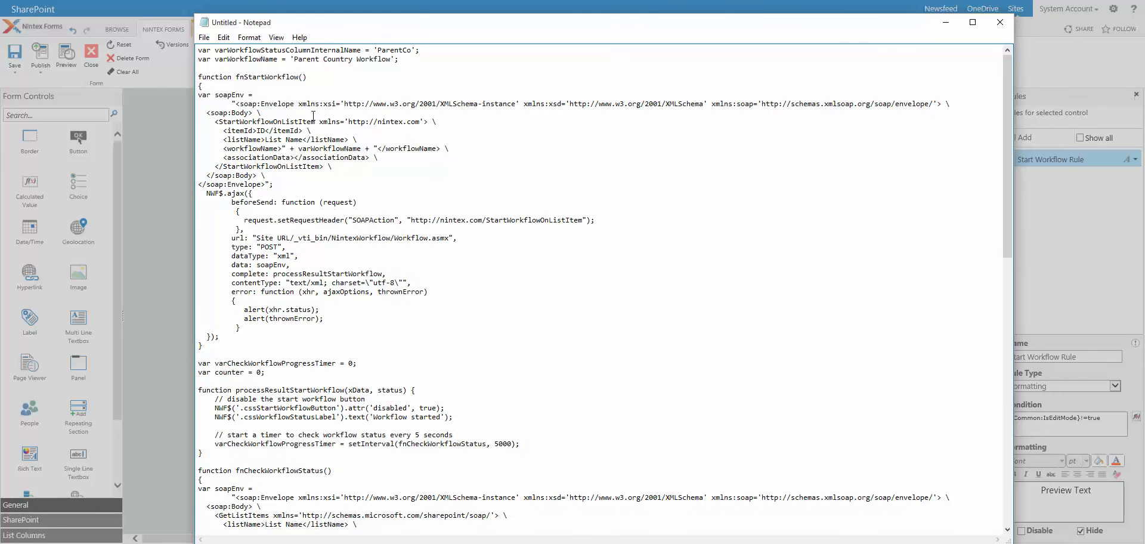